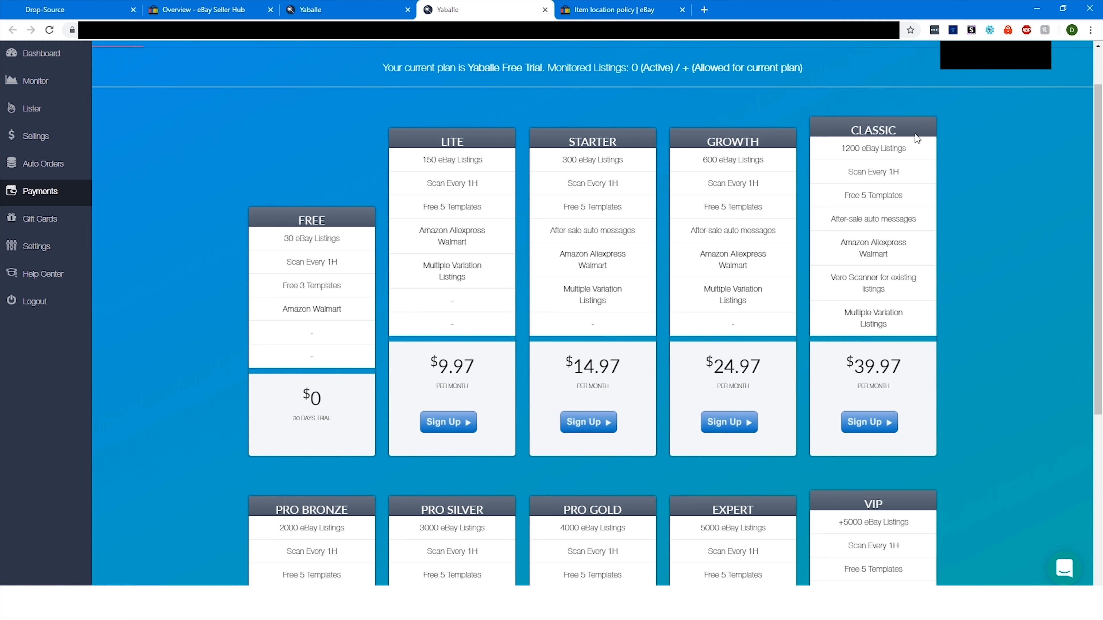
Step: Look through the subscription plans and open the bulk lister page
{"action": "scroll", "coordinate": [887, 360], "scroll_direction": "down", "scroll_amount": 4}
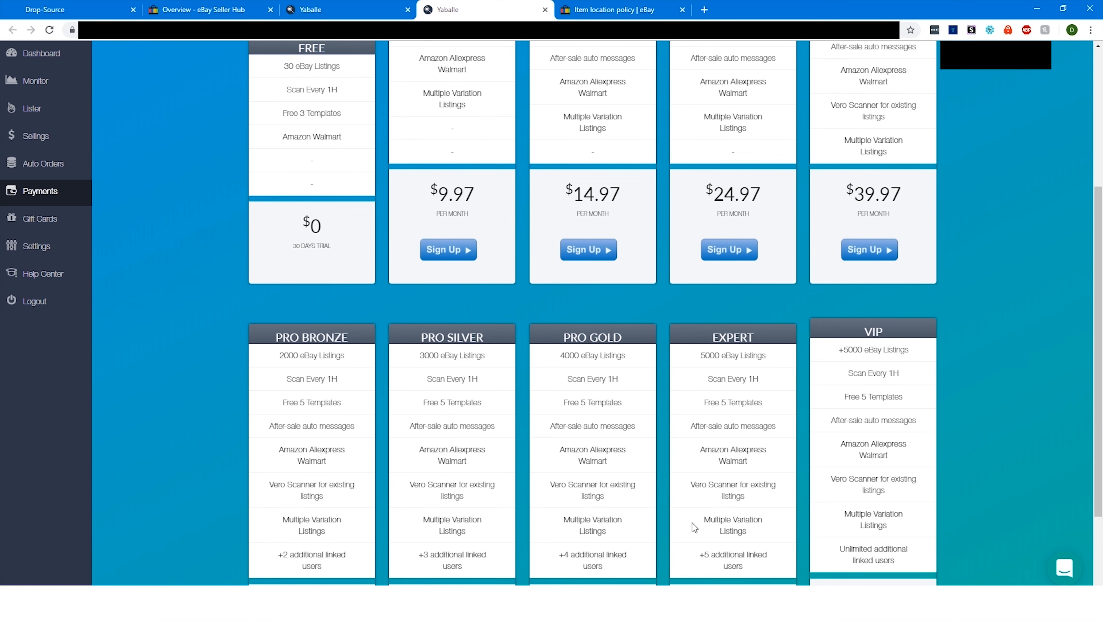
{"action": "scroll", "coordinate": [920, 358], "scroll_direction": "up", "scroll_amount": 4}
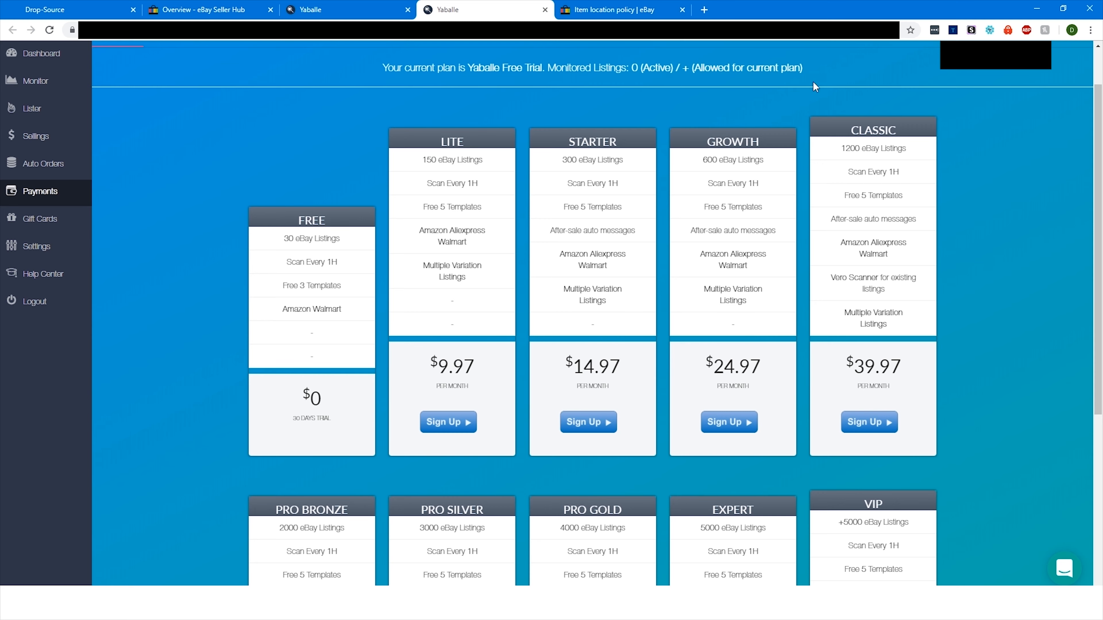
{"action": "left_click", "coordinate": [42, 111]}
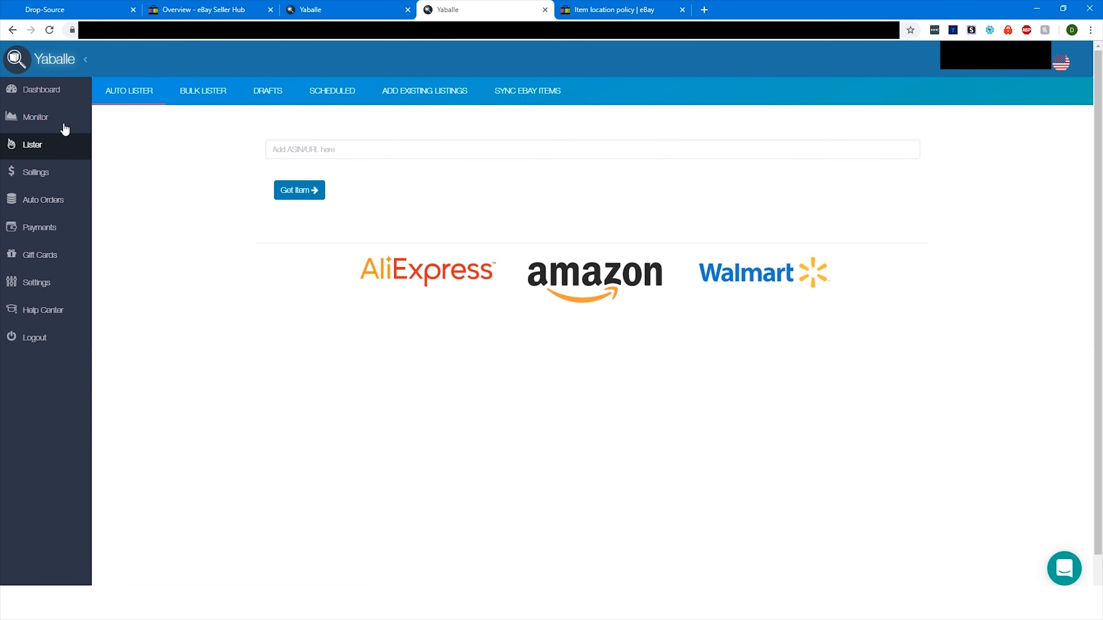
{"action": "left_click", "coordinate": [219, 93]}
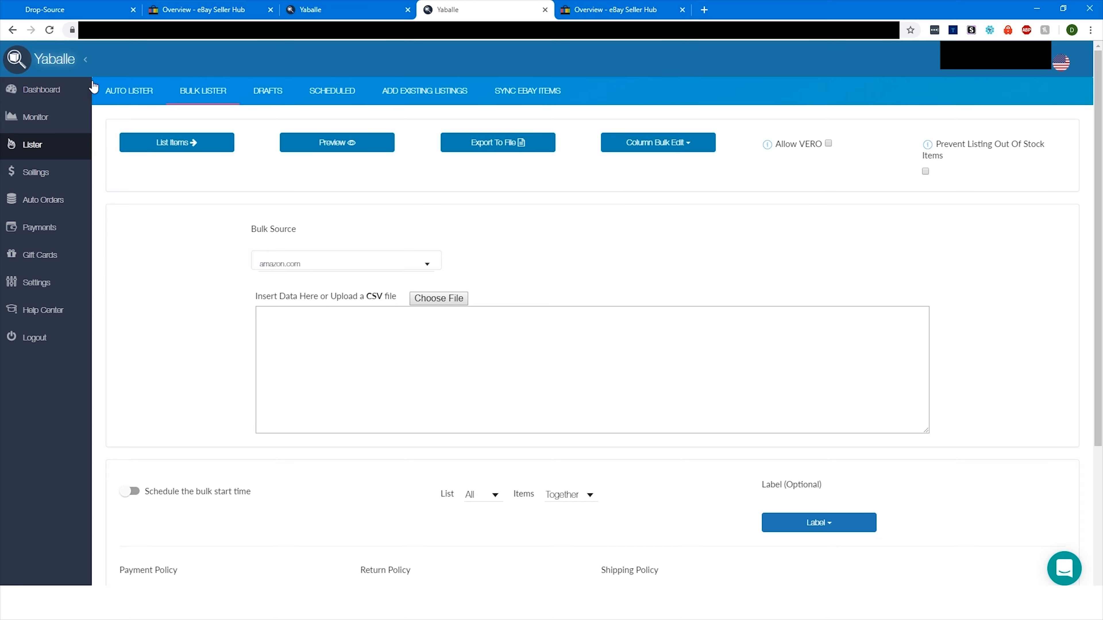
Step: Bring up the 1,000 items.xlsx workbook in Excel briefly and return to the bulk lister page
{"action": "left_click", "coordinate": [69, 10]}
{"action": "left_click", "coordinate": [463, 10]}
{"action": "key", "text": "alt+Tab"}
{"action": "left_click_drag", "start_coordinate": [815, 60], "coordinate": [856, 66]}
{"action": "left_click", "coordinate": [757, 256]}
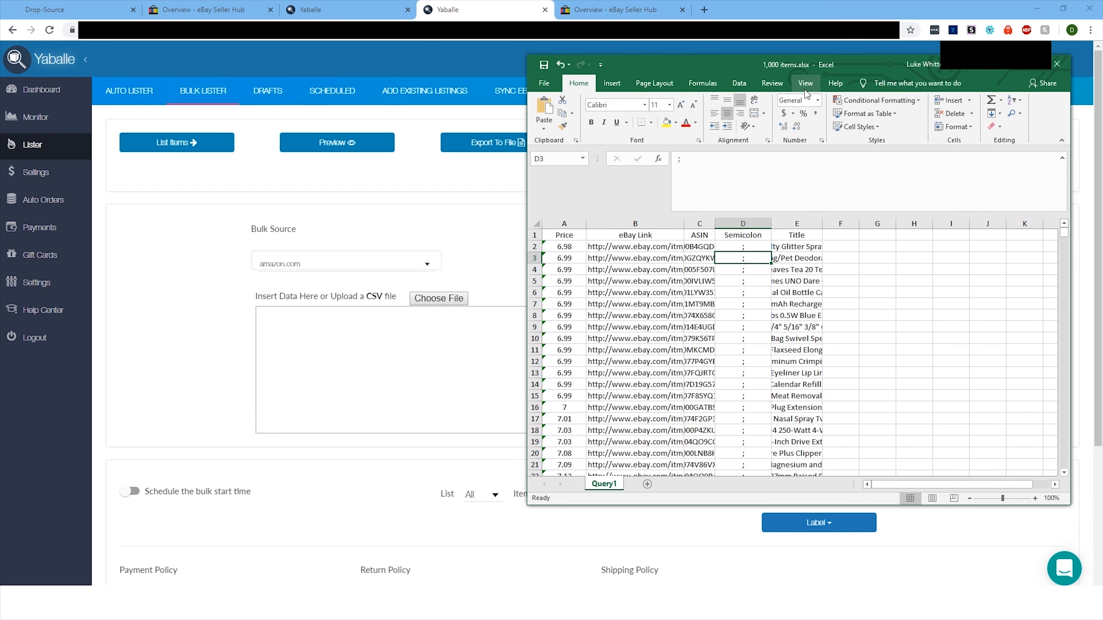
{"action": "key", "text": "alt+Tab"}
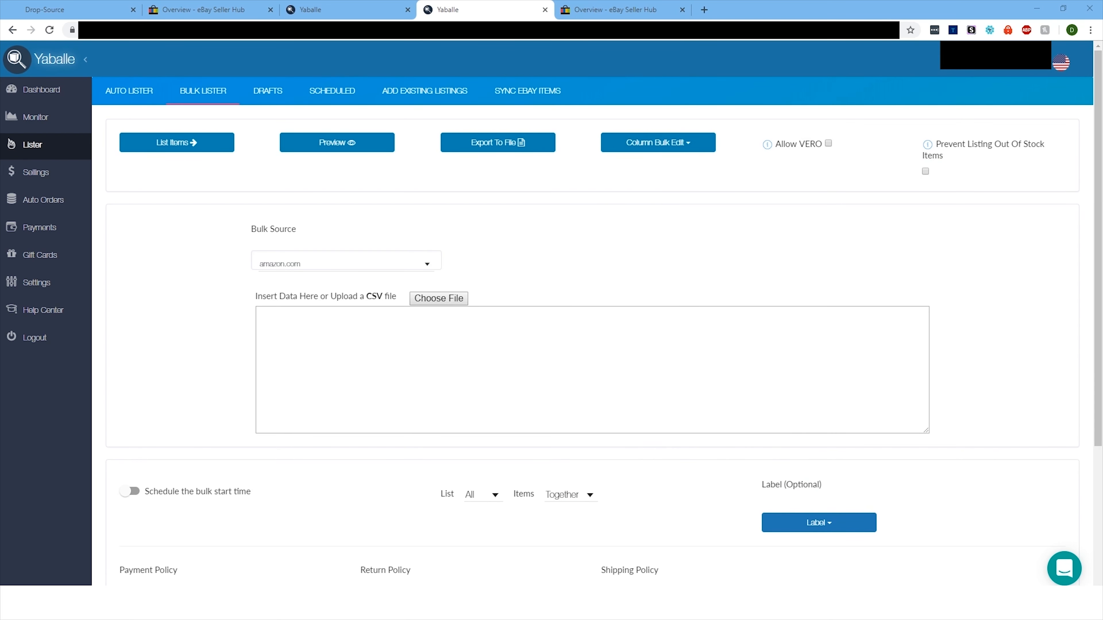
Step: Examine the accepted row formats for bulk data on the lister page
{"action": "left_click", "coordinate": [413, 342]}
{"action": "scroll", "coordinate": [714, 280], "scroll_direction": "down", "scroll_amount": 5}
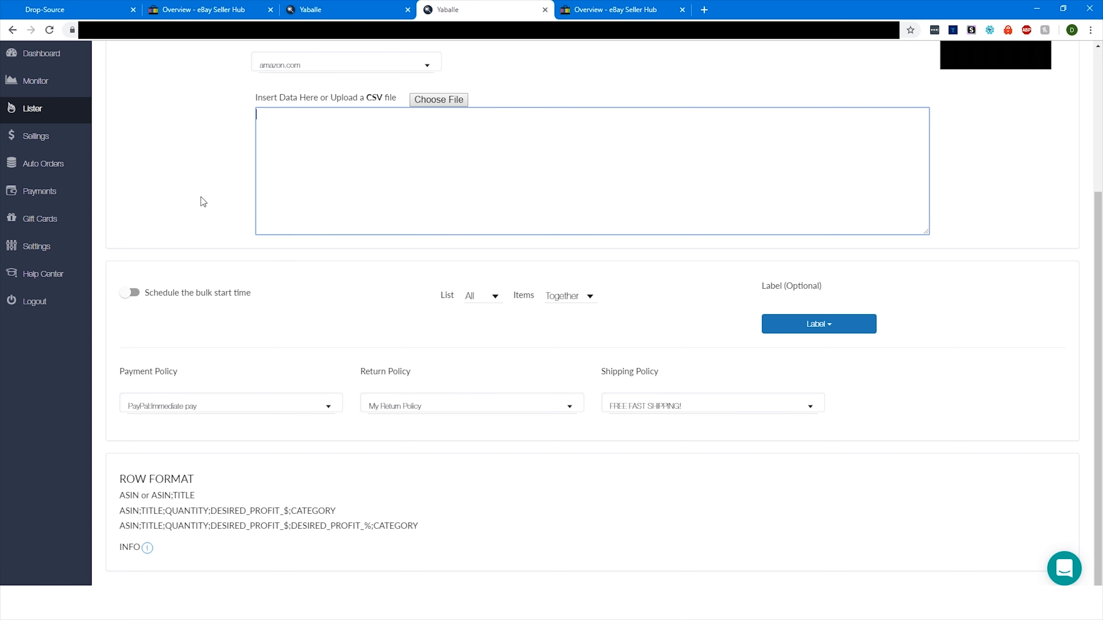
{"action": "left_click_drag", "start_coordinate": [158, 495], "coordinate": [316, 510]}
{"action": "left_click_drag", "start_coordinate": [164, 526], "coordinate": [366, 526]}
{"action": "scroll", "coordinate": [320, 509], "scroll_direction": "up", "scroll_amount": 5}
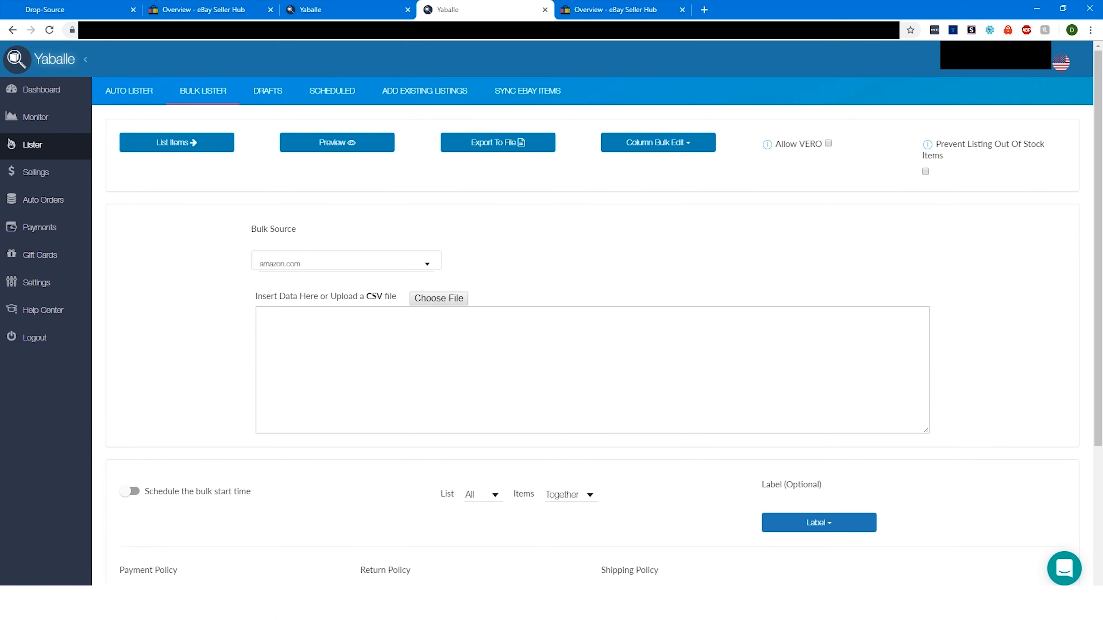
Step: Switch to the 1,000 items.xlsx workbook in Excel and examine the first item's eBay link
{"action": "key", "text": "alt+Tab"}
{"action": "left_click_drag", "start_coordinate": [536, 155], "coordinate": [667, 77]}
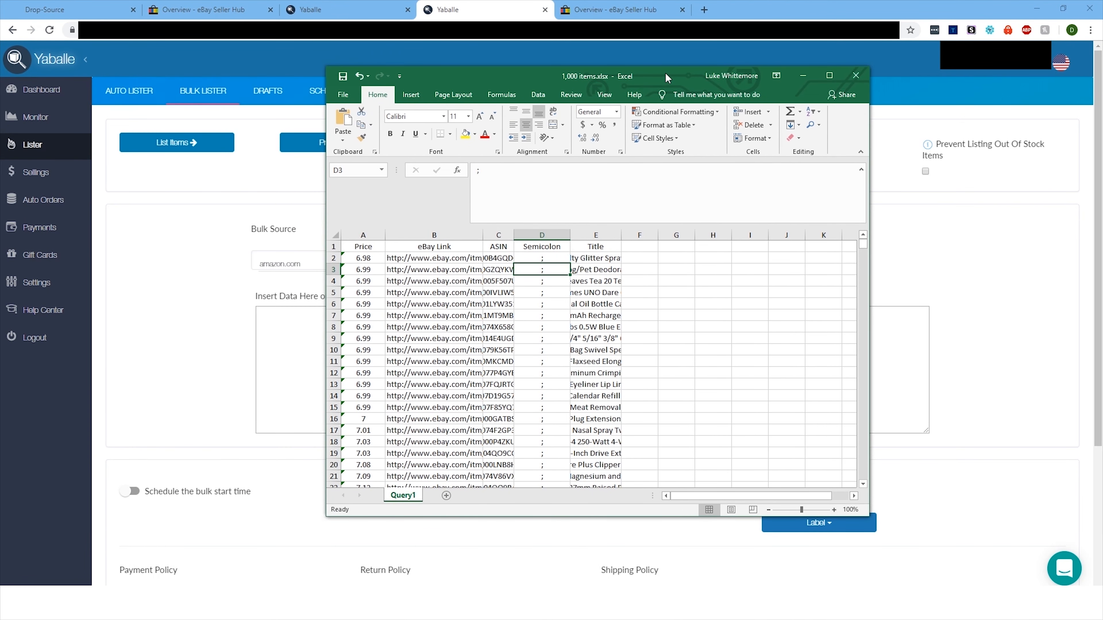
{"action": "left_click", "coordinate": [457, 262]}
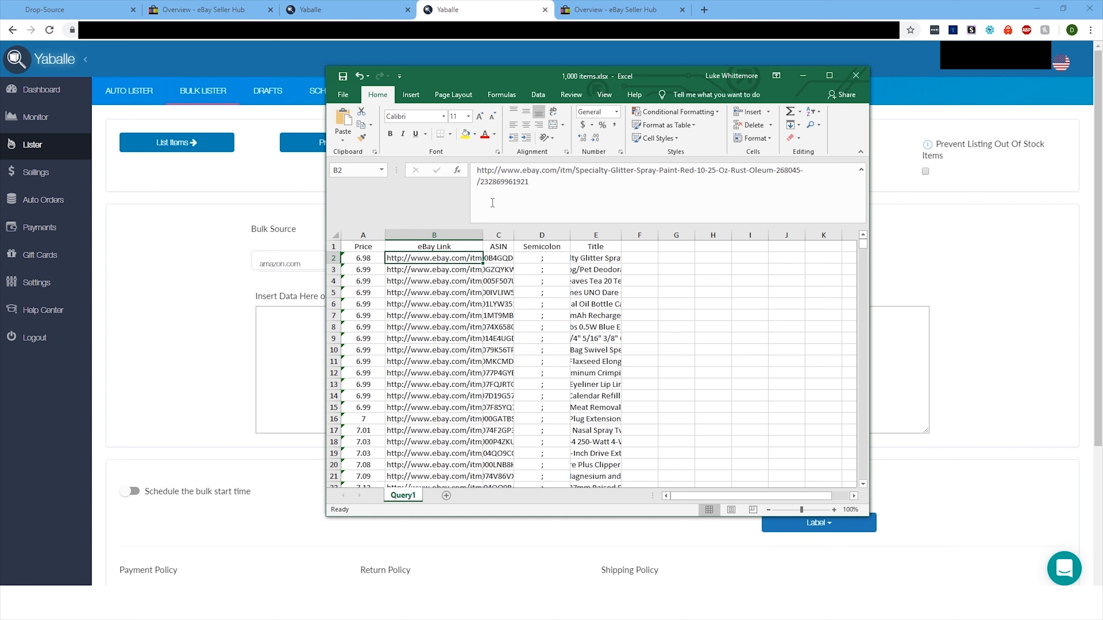
{"action": "left_click", "coordinate": [531, 306]}
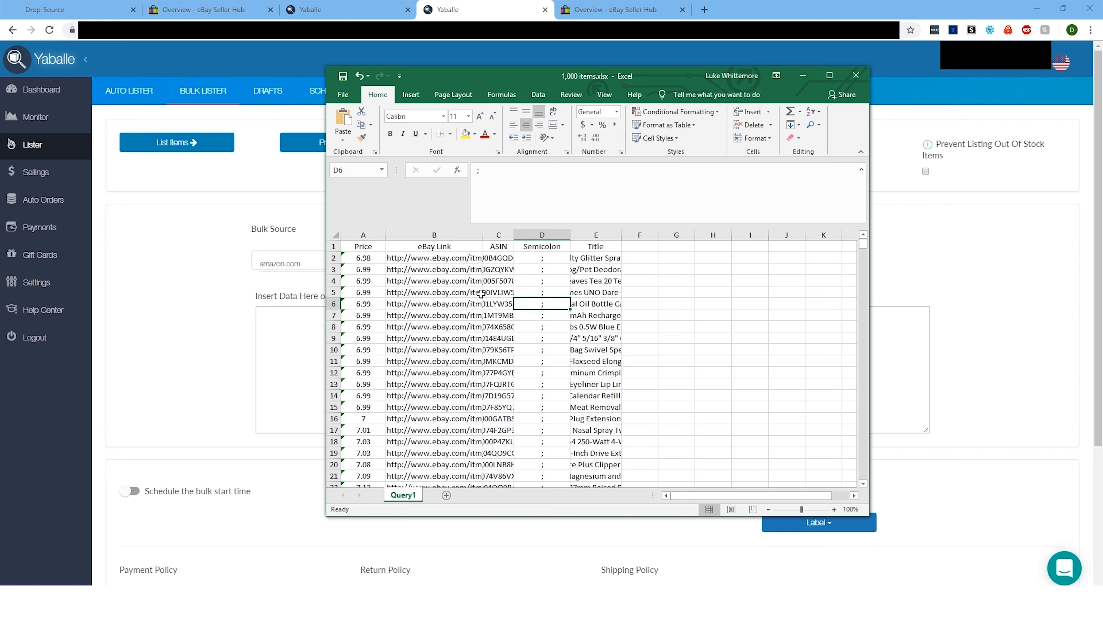
{"action": "left_click", "coordinate": [452, 257]}
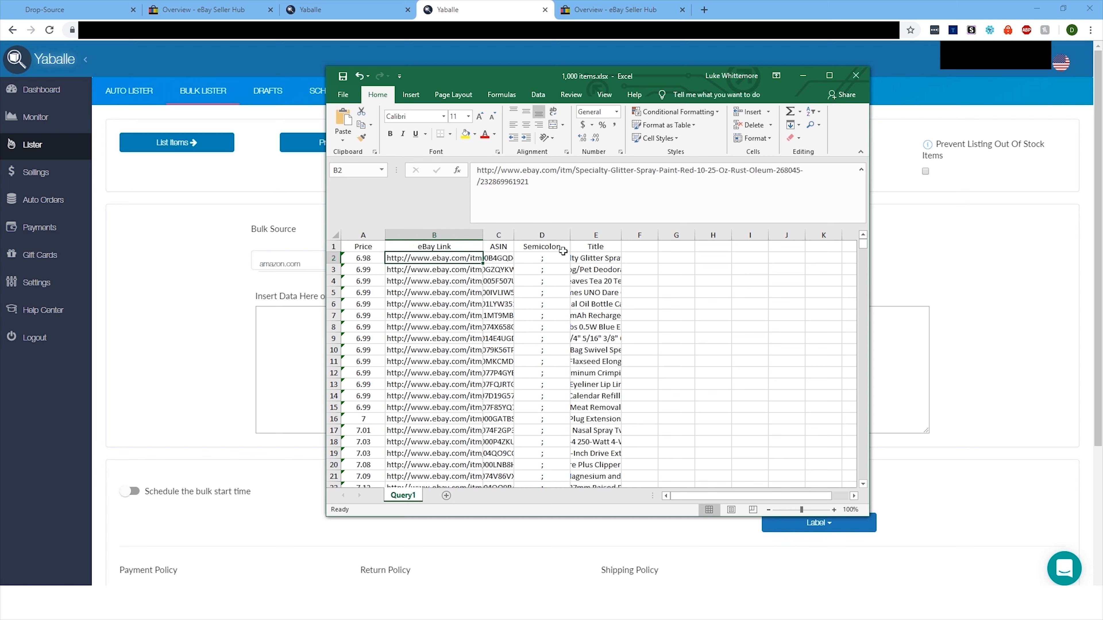
Step: Examine the ASIN, Semicolon and Title entries of the first items in the sheet
{"action": "left_click", "coordinate": [503, 258]}
{"action": "left_click", "coordinate": [555, 258], "text": "shift"}
{"action": "left_click", "coordinate": [611, 259], "text": "shift"}
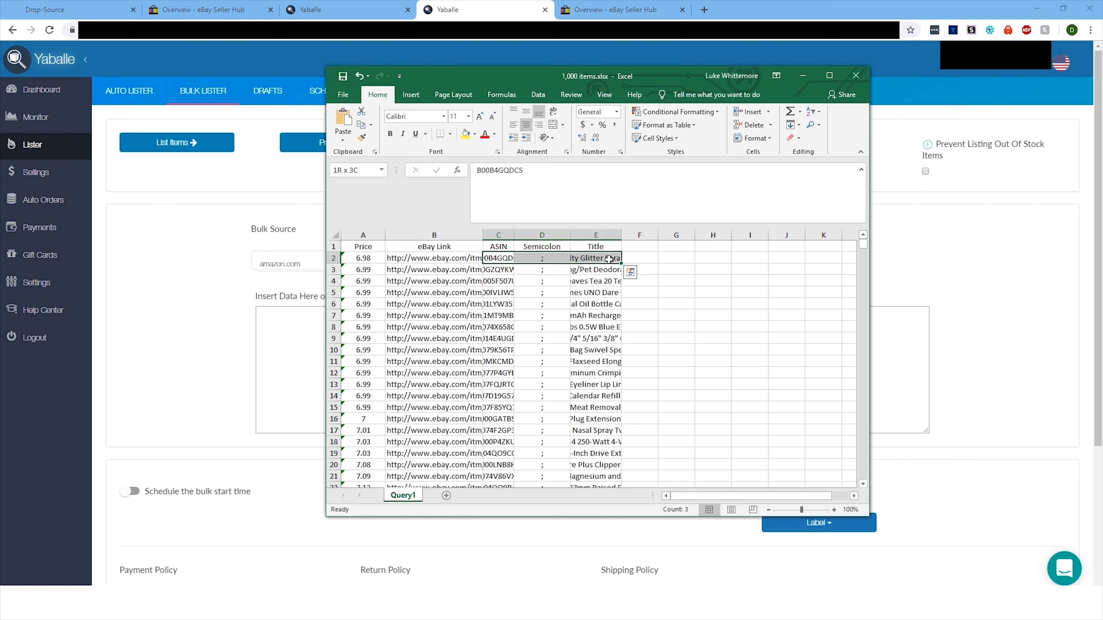
{"action": "left_click", "coordinate": [614, 327]}
{"action": "left_click", "coordinate": [496, 259]}
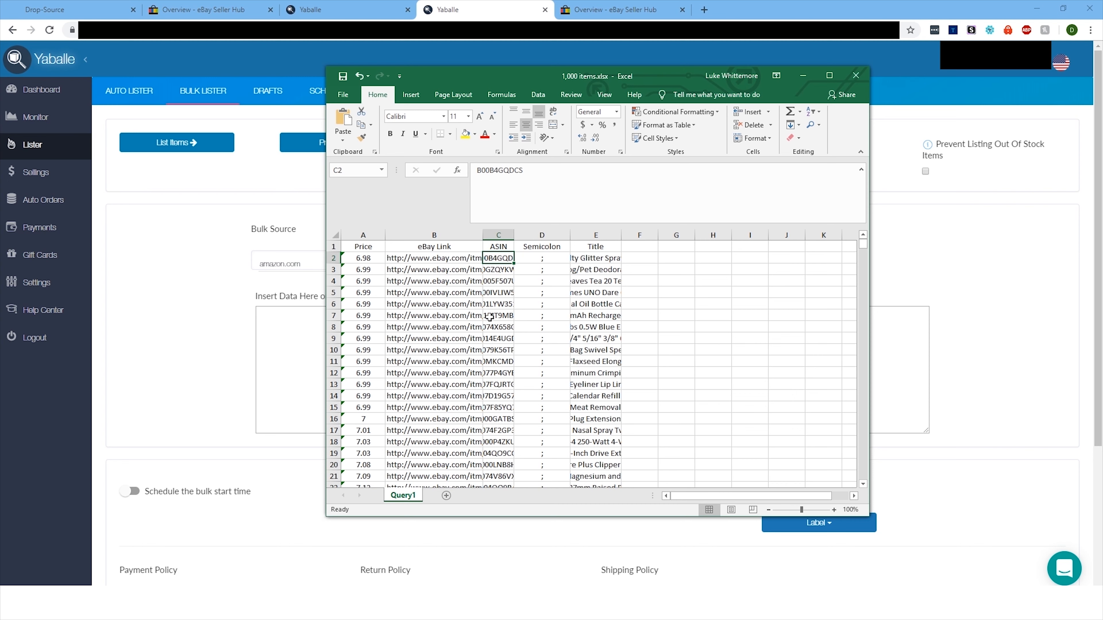
{"action": "left_click", "coordinate": [605, 260]}
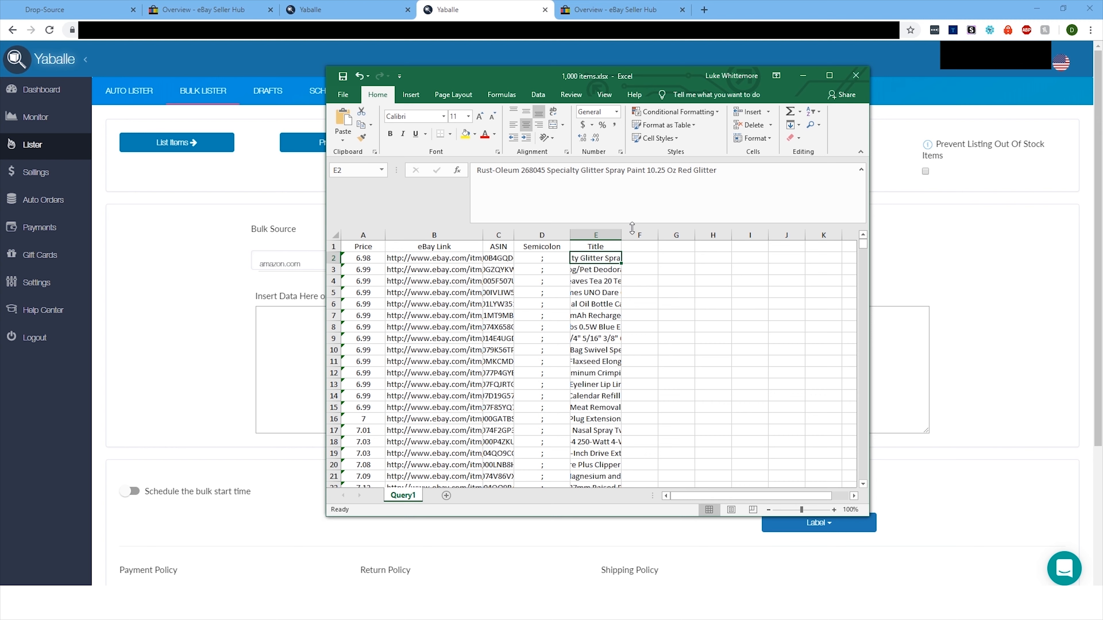
{"action": "left_click", "coordinate": [669, 250]}
{"action": "left_click", "coordinate": [581, 261]}
{"action": "left_click", "coordinate": [498, 259]}
{"action": "left_click", "coordinate": [619, 291]}
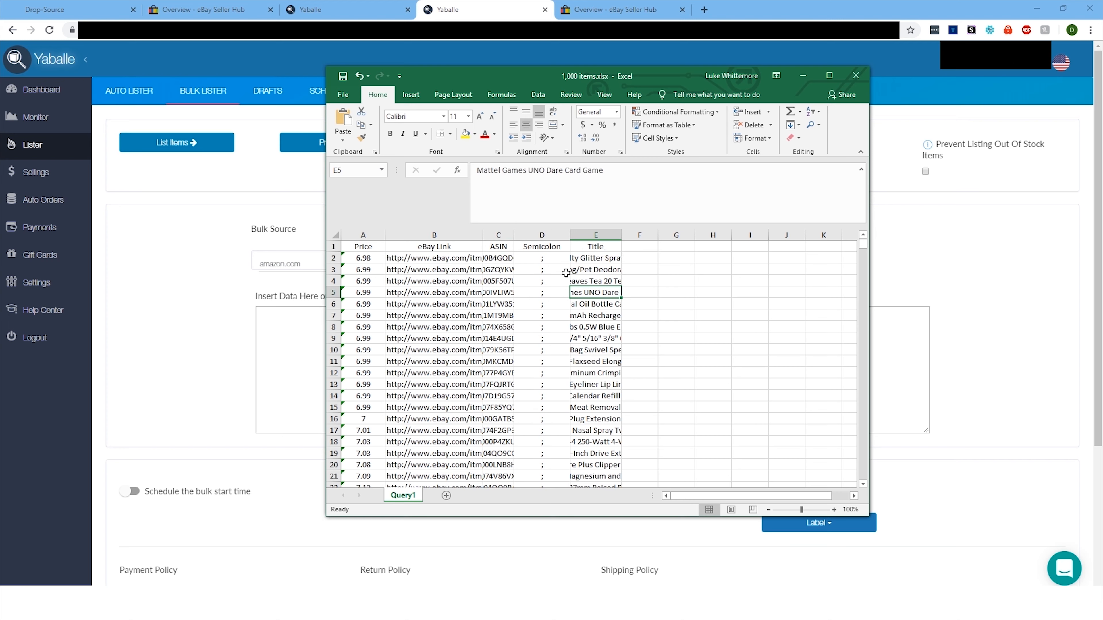
Step: Copy the ASIN, Semicolon and Title cells C2:E1000 and paste them into the bulk lister's data box
{"action": "left_click_drag", "start_coordinate": [505, 260], "coordinate": [582, 439]}
{"action": "key", "text": "ctrl+c"}
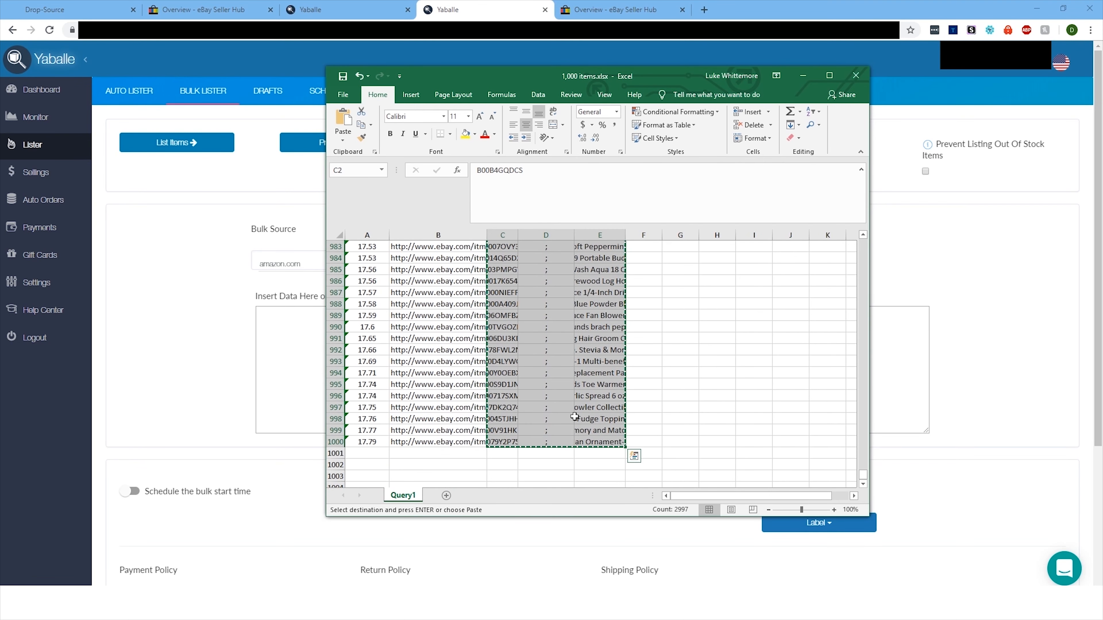
{"action": "left_click", "coordinate": [802, 75]}
{"action": "left_click", "coordinate": [292, 311]}
{"action": "key", "text": "ctrl+v"}
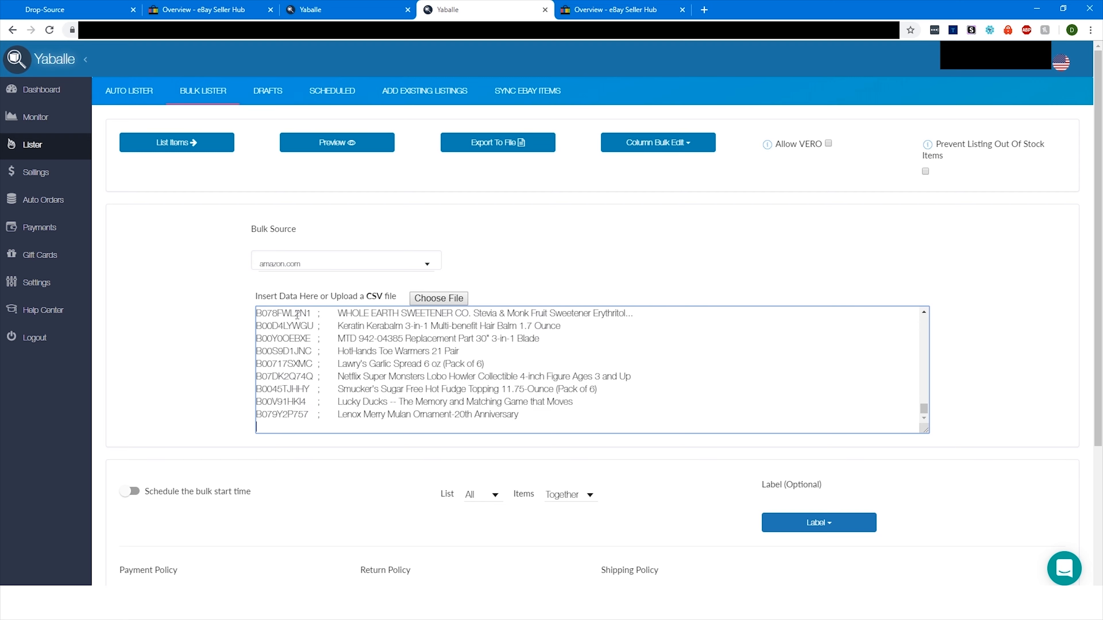
{"action": "scroll", "coordinate": [307, 313], "scroll_direction": "down", "scroll_amount": 1}
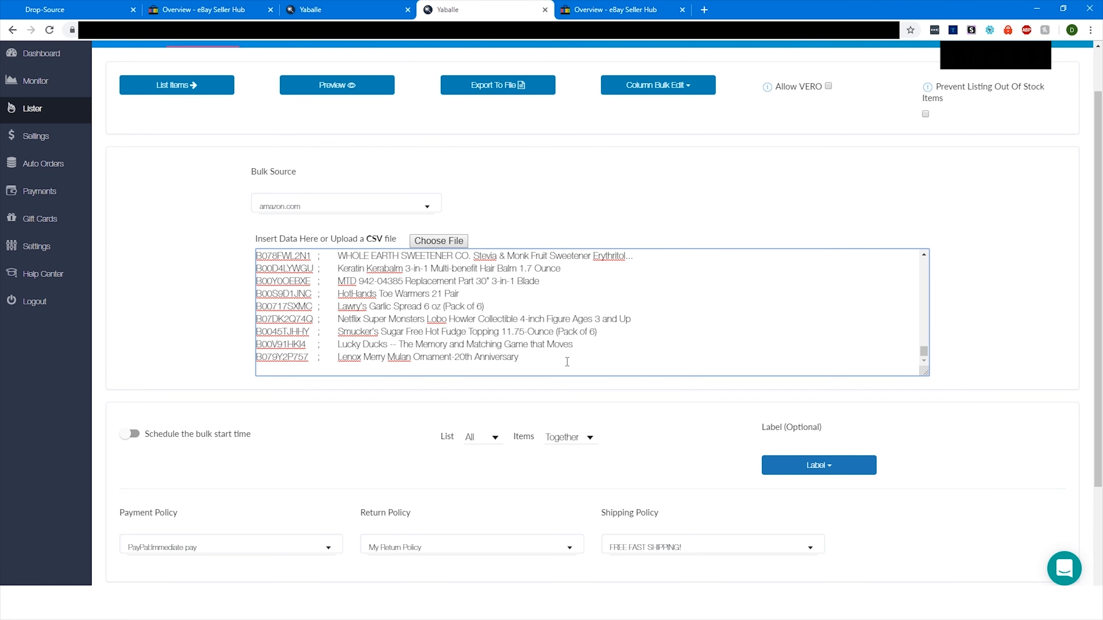
Step: Clear the pasted rows from the bulk lister's data box and return to the 1,000 items sheet in Excel
{"action": "key", "text": "ctrl+a"}
{"action": "key", "text": "BackSpace"}
{"action": "left_click", "coordinate": [504, 583]}
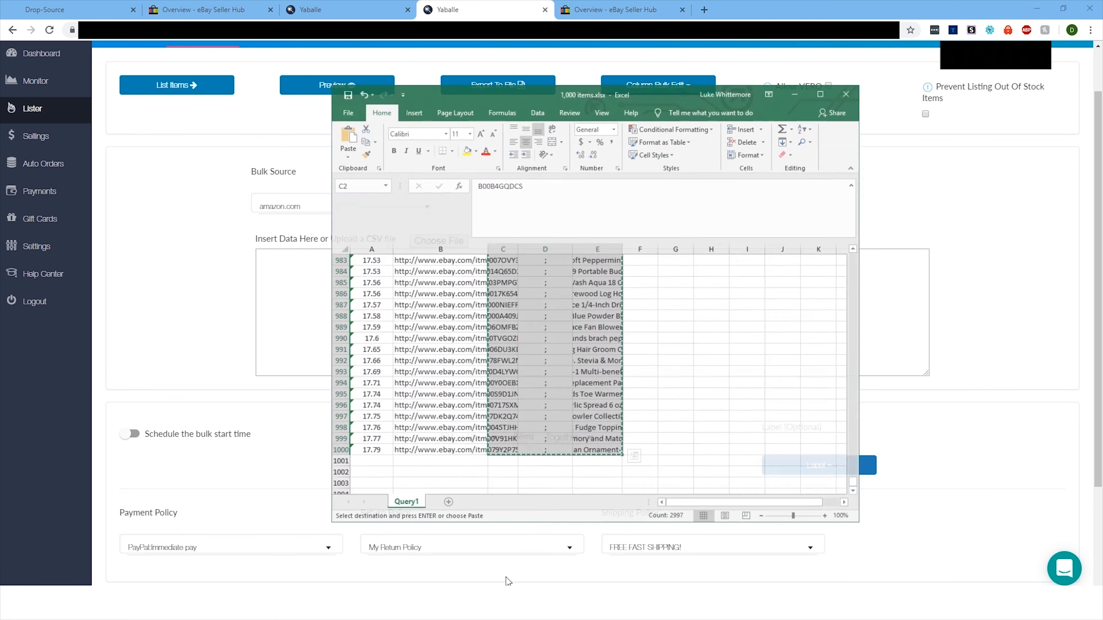
{"action": "left_click", "coordinate": [716, 338]}
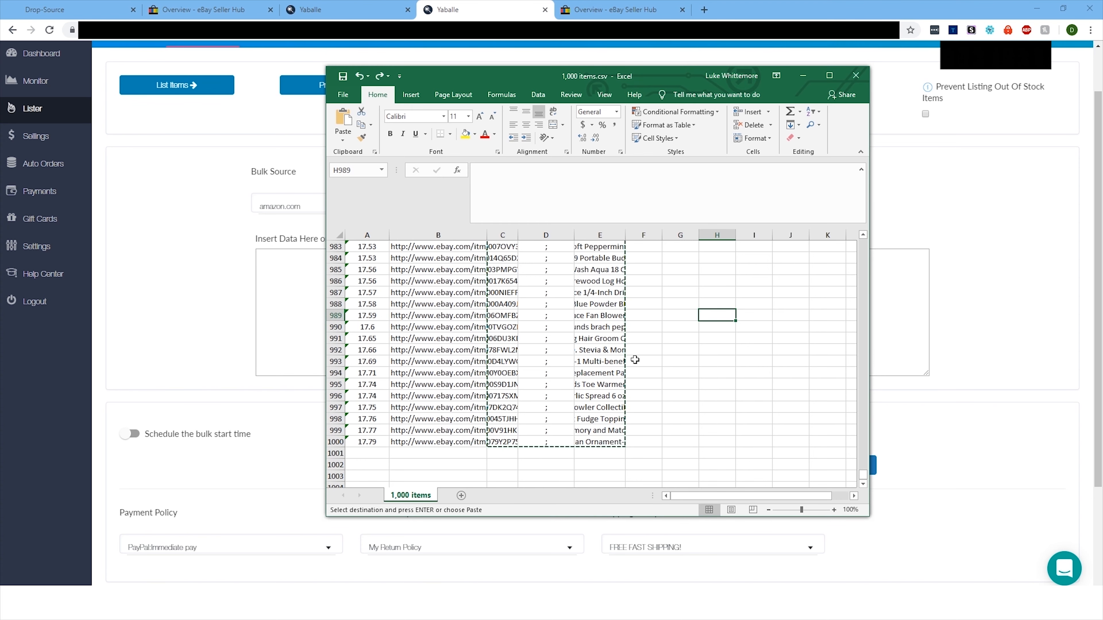
{"action": "left_click", "coordinate": [680, 372]}
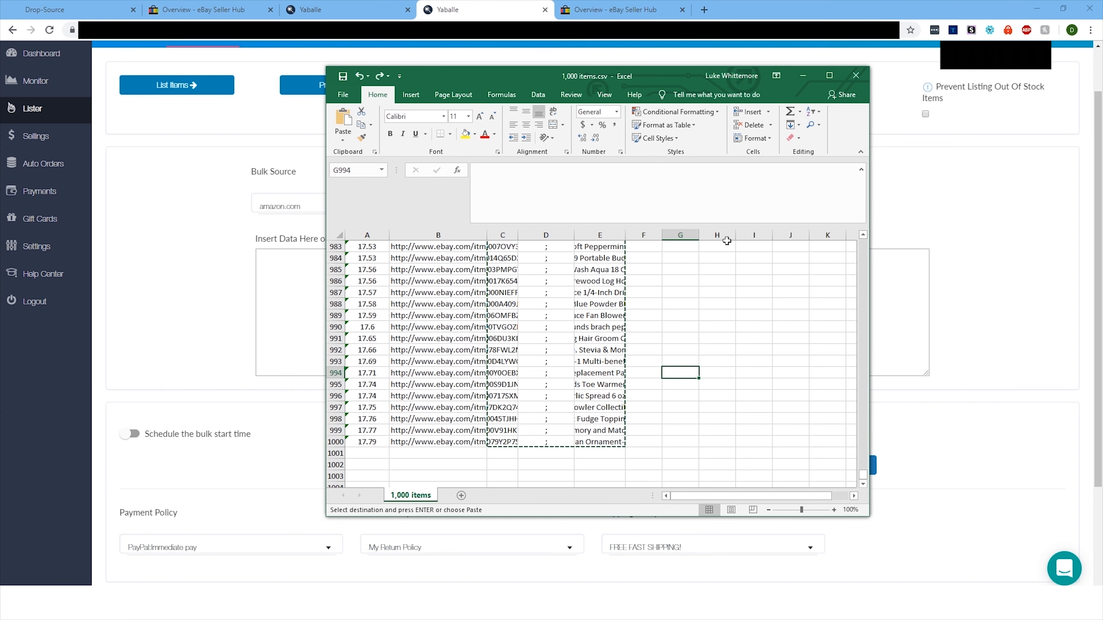
{"action": "left_click", "coordinate": [716, 247]}
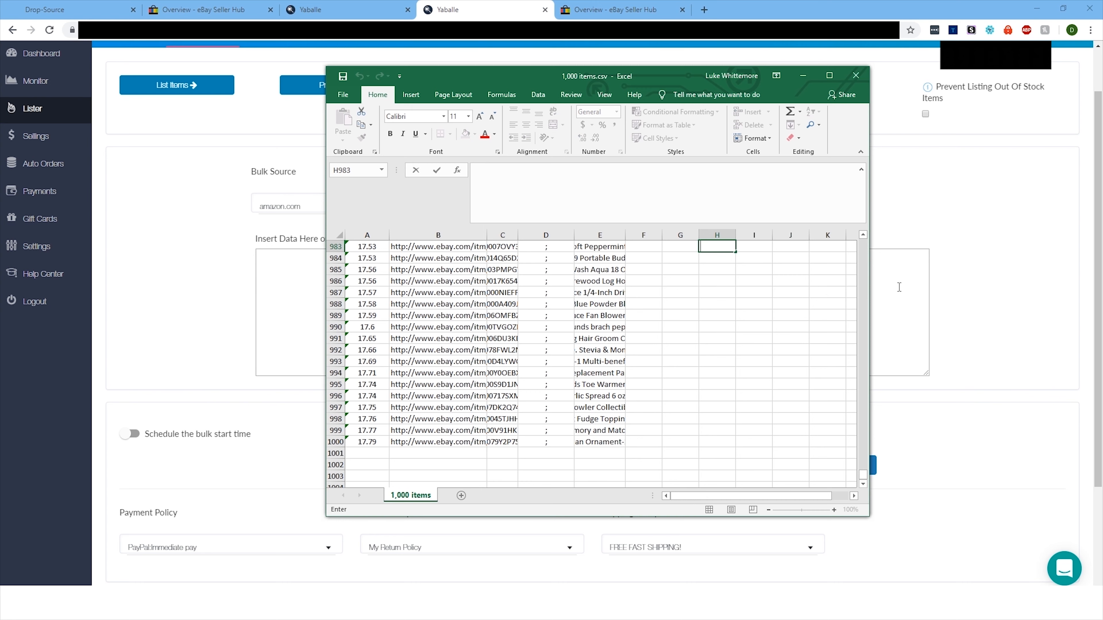
Step: Enter the formula =CONCATENATE(C1000,D1000,E1000) in cell H1000 to join ASIN, semicolon and title
{"action": "left_click", "coordinate": [712, 441]}
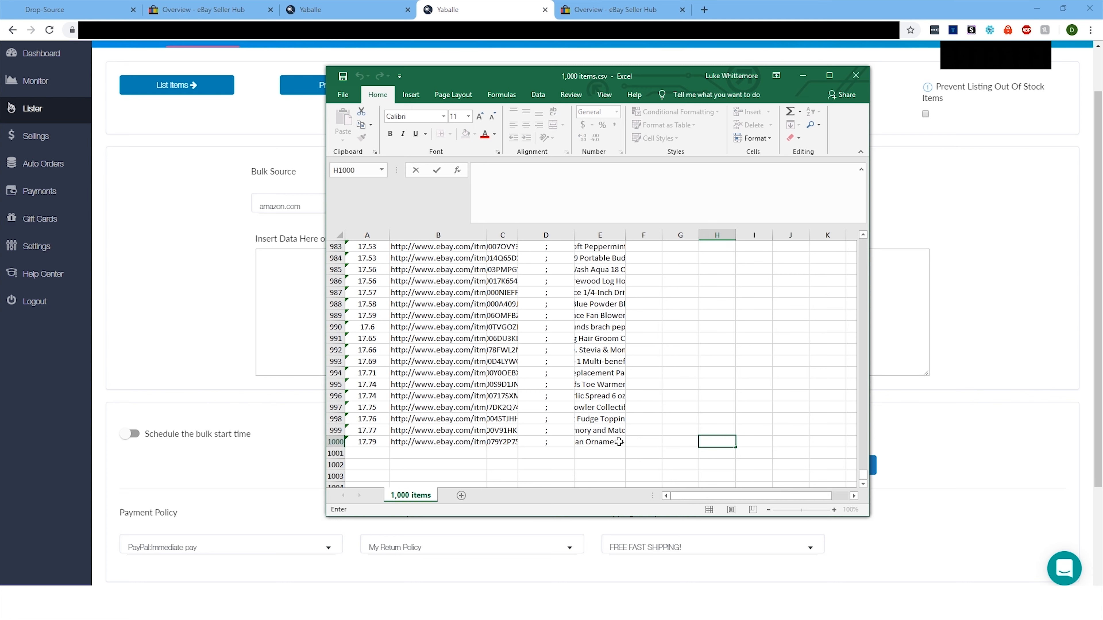
{"action": "type", "text": "=con"}
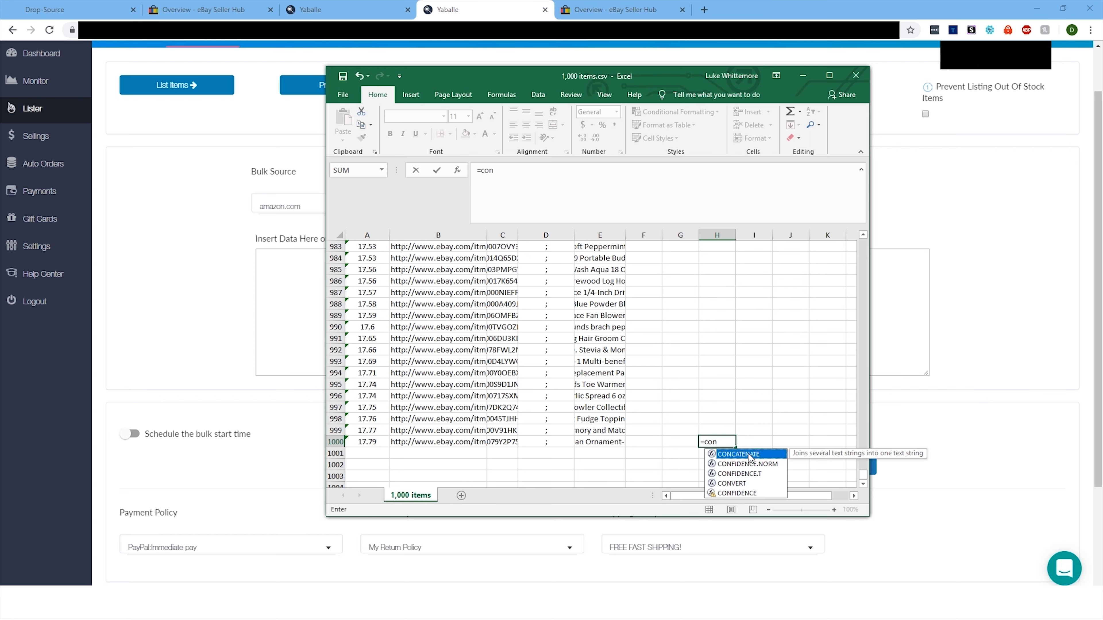
{"action": "double_click", "coordinate": [750, 454]}
{"action": "type", "text": ")"}
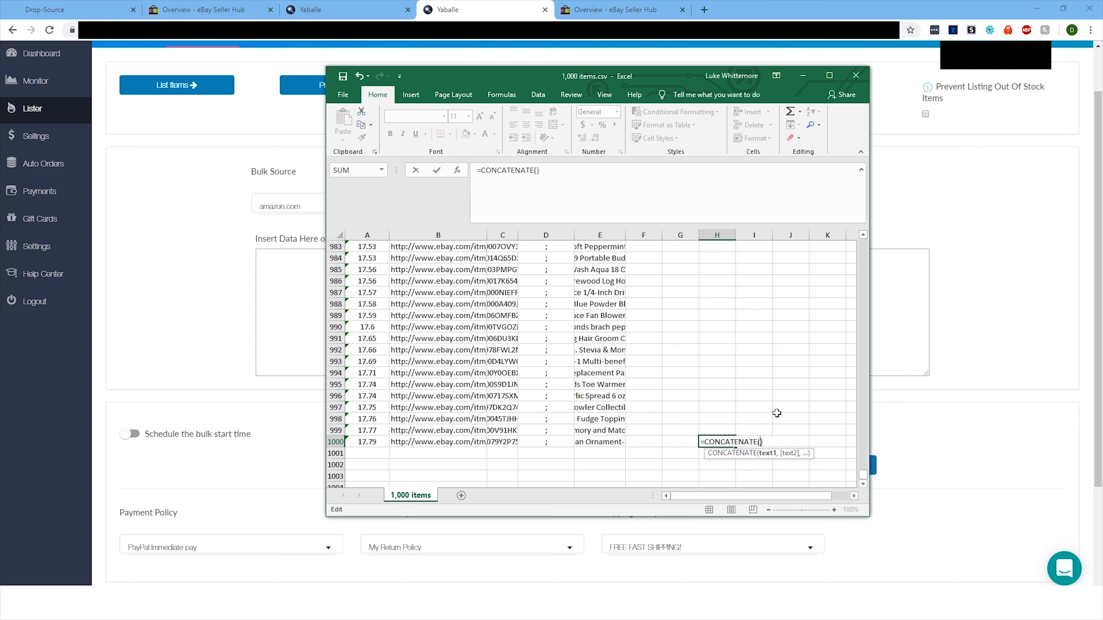
{"action": "type", "text": "C"}
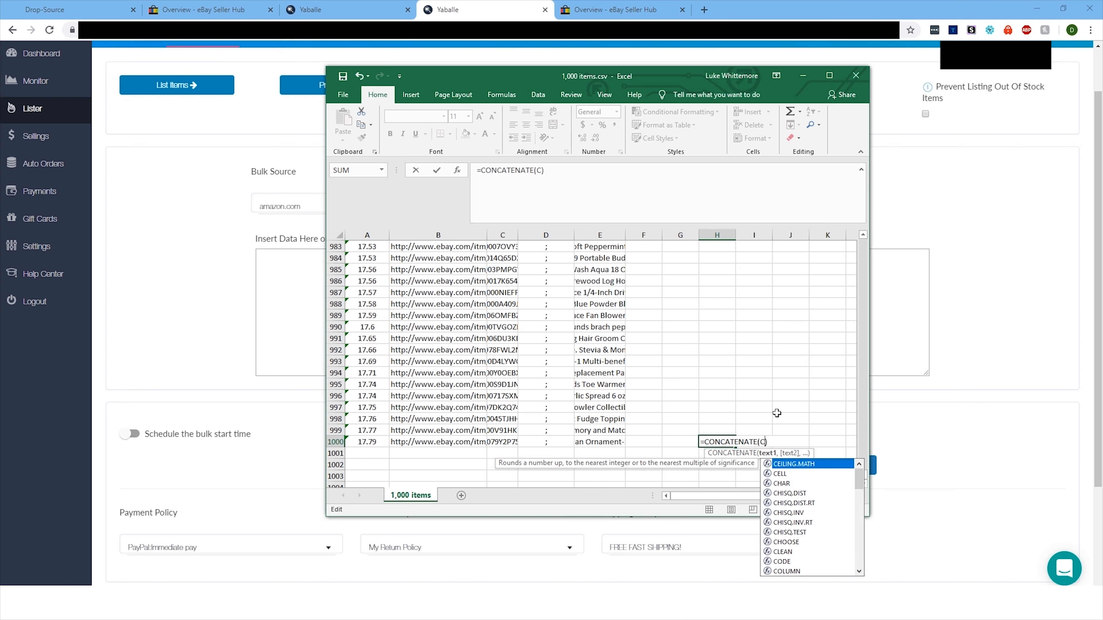
{"action": "type", "text": "1000"}
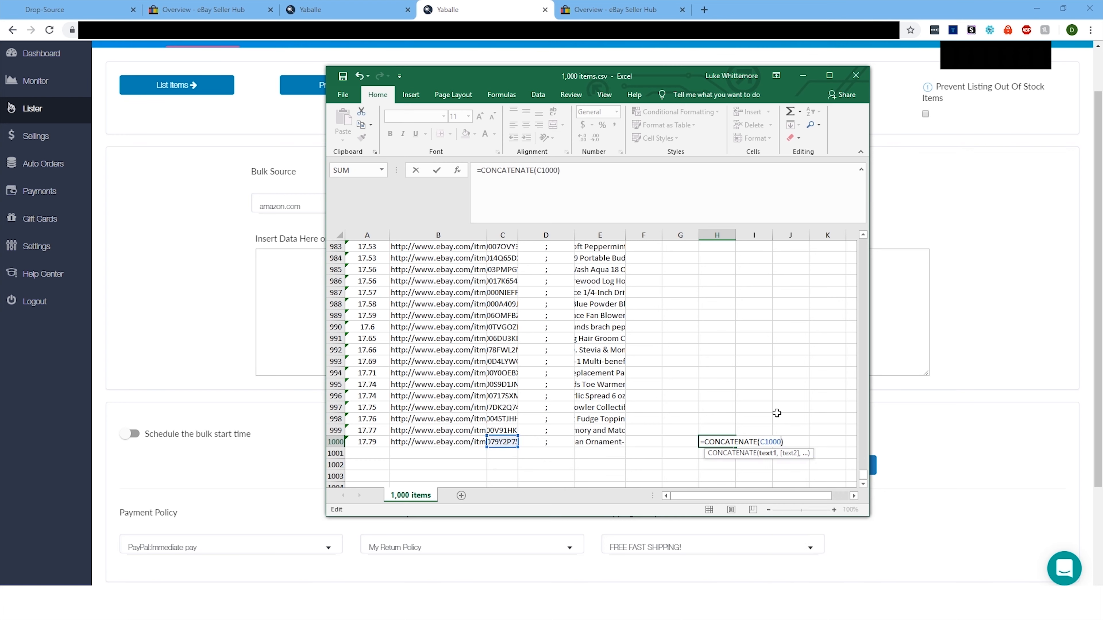
{"action": "type", "text": ",D1000,"}
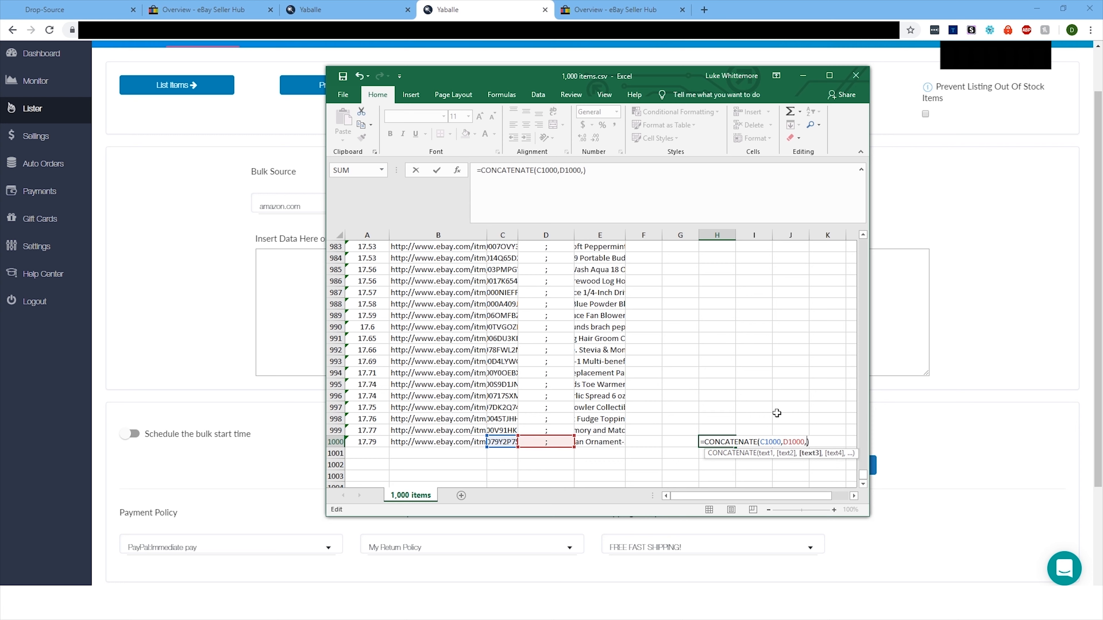
{"action": "type", "text": "E"}
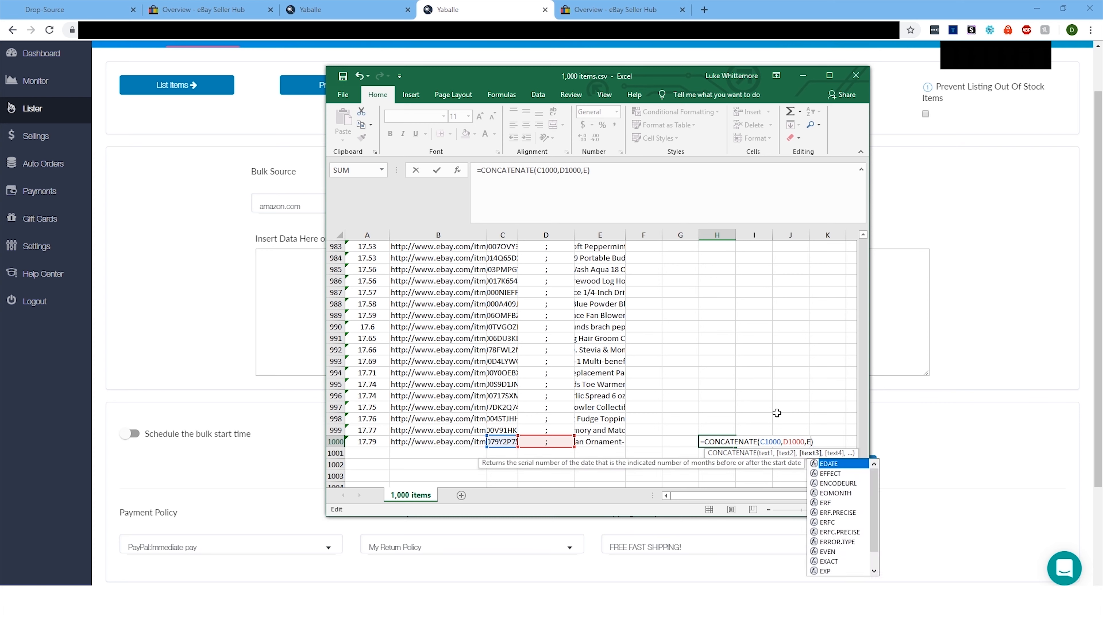
{"action": "type", "text": "100"}
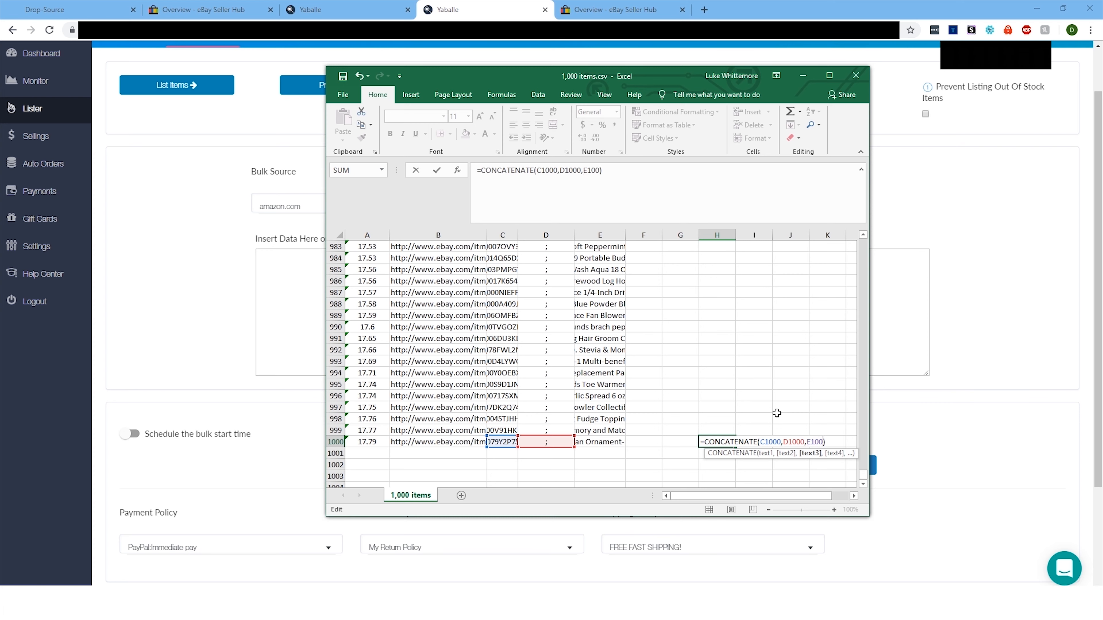
{"action": "type", "text": "0"}
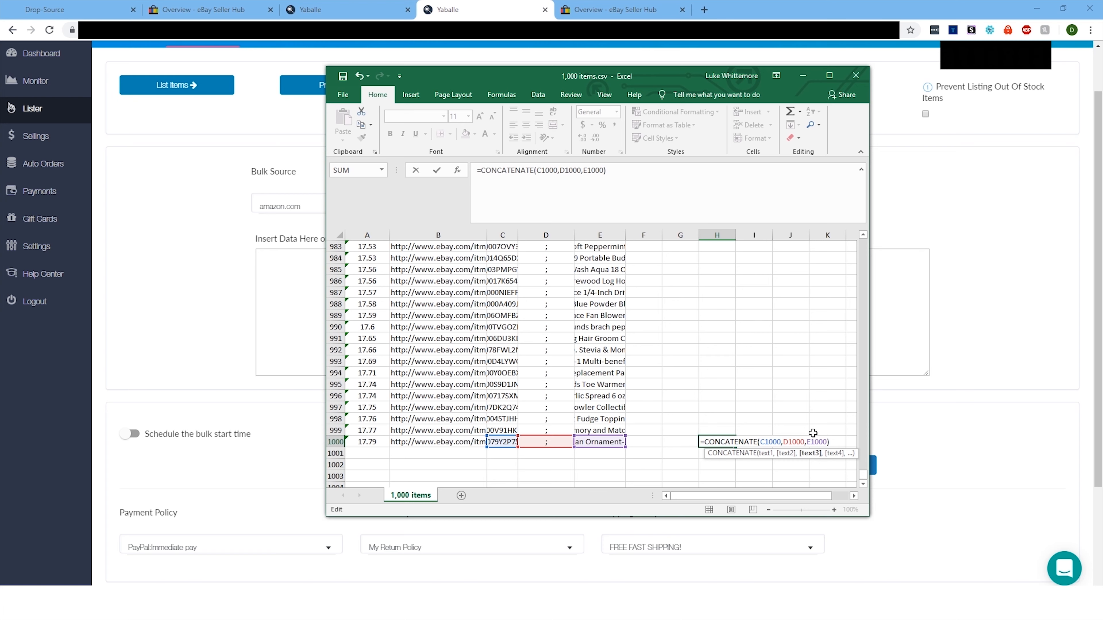
{"action": "left_click", "coordinate": [837, 443]}
{"action": "key", "text": "Return"}
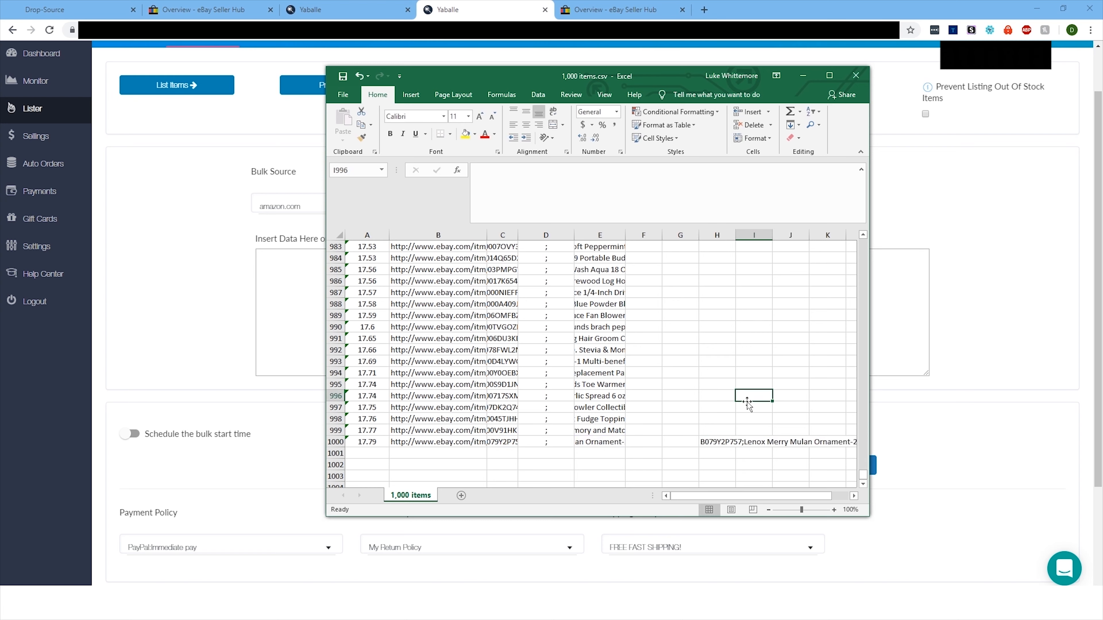
Step: Fill the CONCATENATE formula from H1000 upward through cell H2 and widen column H slightly
{"action": "left_click", "coordinate": [724, 442]}
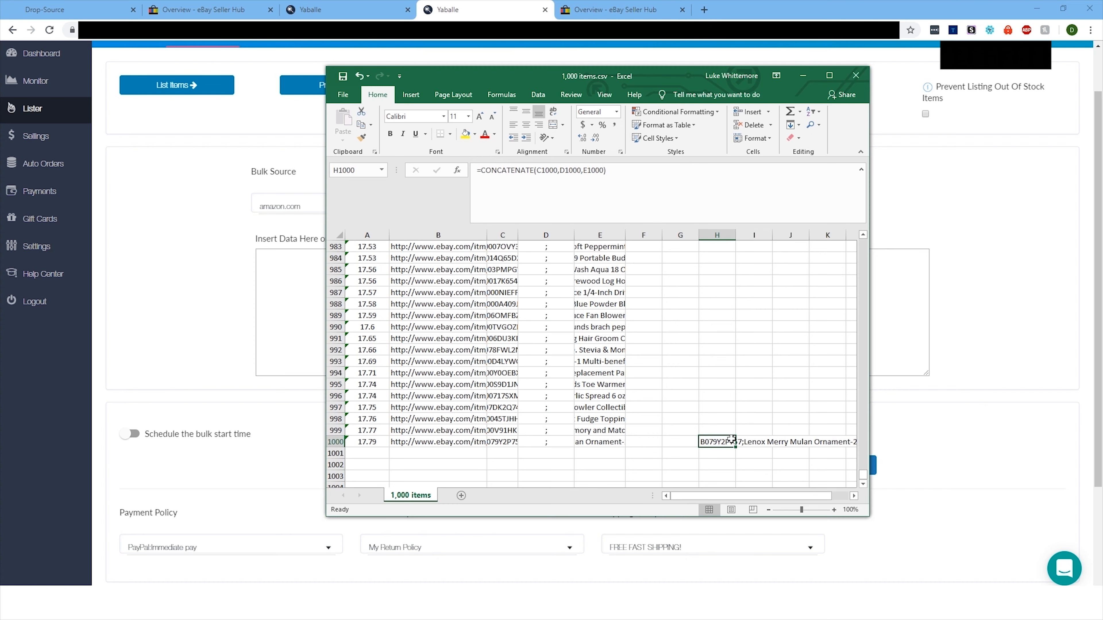
{"action": "left_click_drag", "start_coordinate": [736, 447], "coordinate": [726, 429]}
{"action": "double_click", "coordinate": [726, 429]}
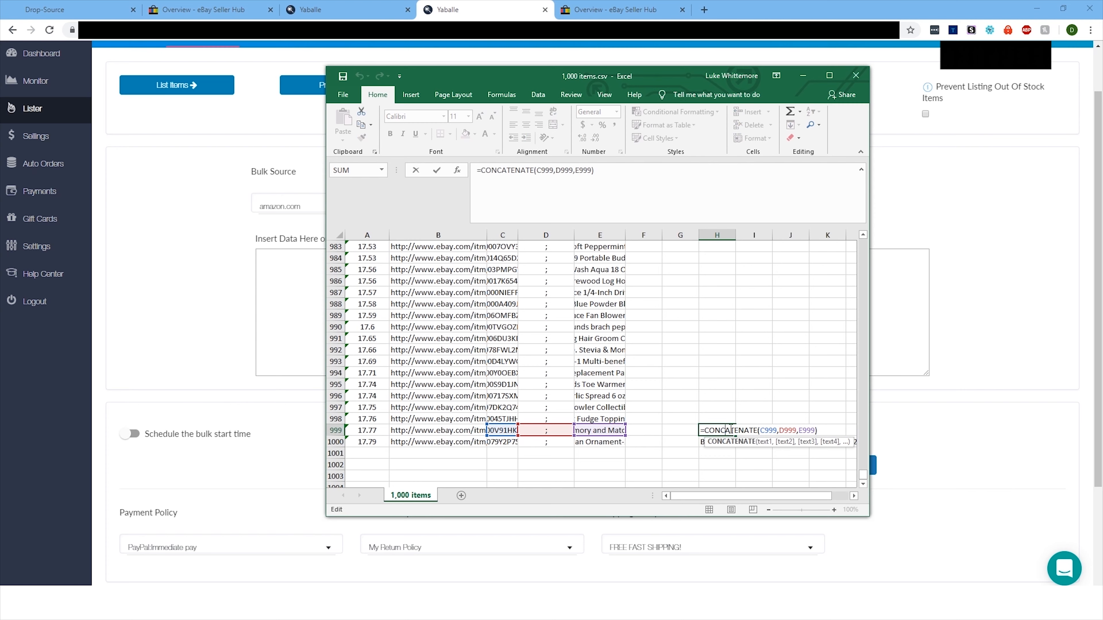
{"action": "left_click", "coordinate": [769, 400]}
{"action": "left_click", "coordinate": [734, 432]}
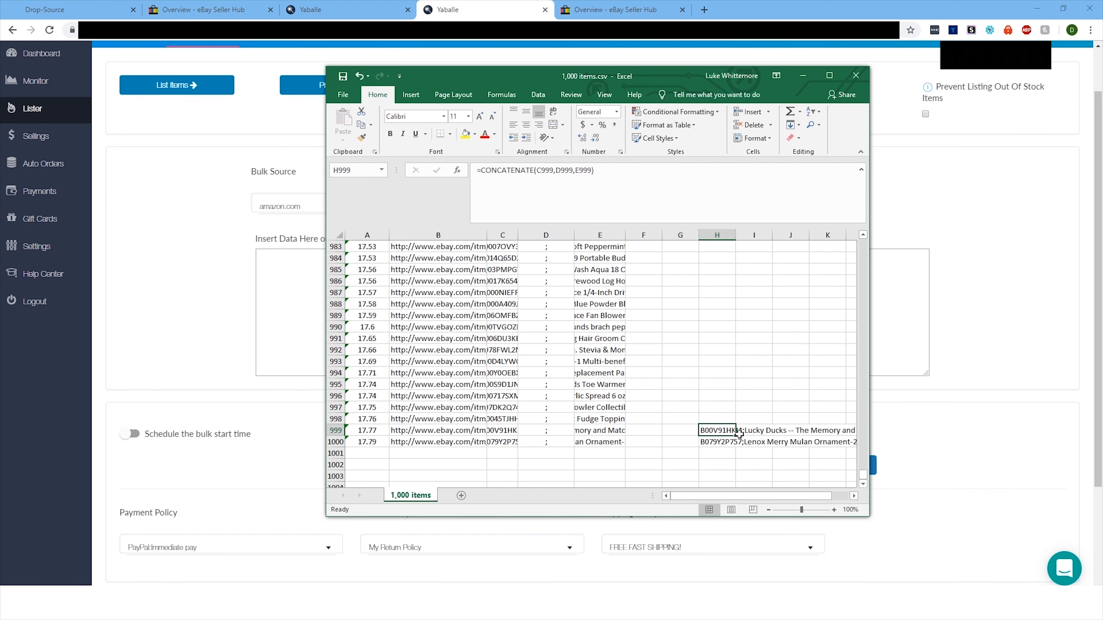
{"action": "left_click_drag", "start_coordinate": [737, 433], "coordinate": [751, 84]}
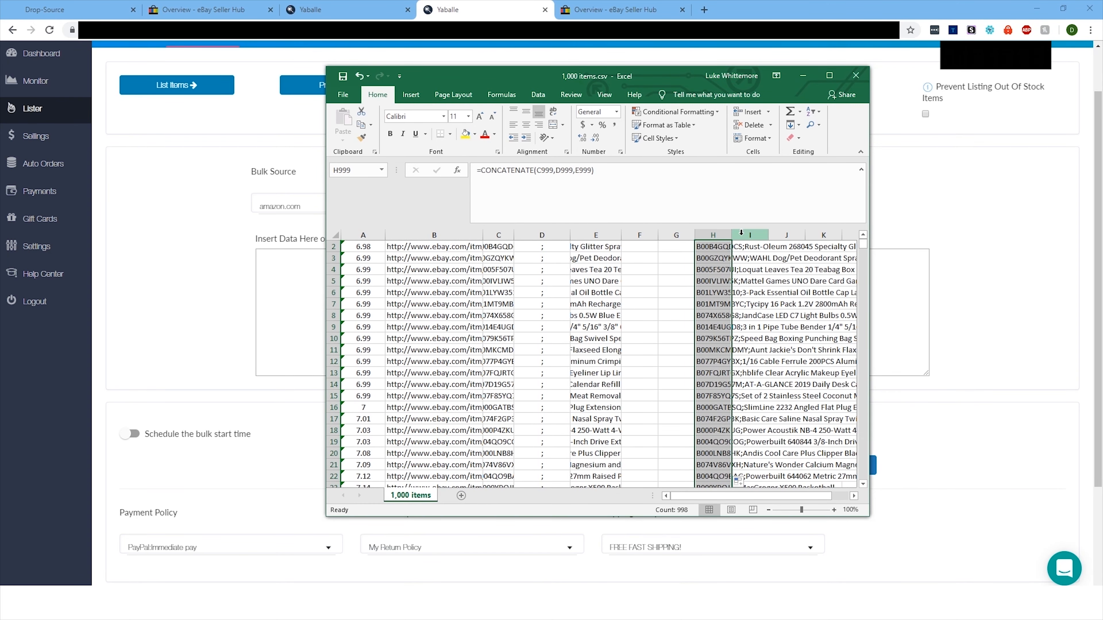
{"action": "left_click_drag", "start_coordinate": [731, 235], "coordinate": [747, 234]}
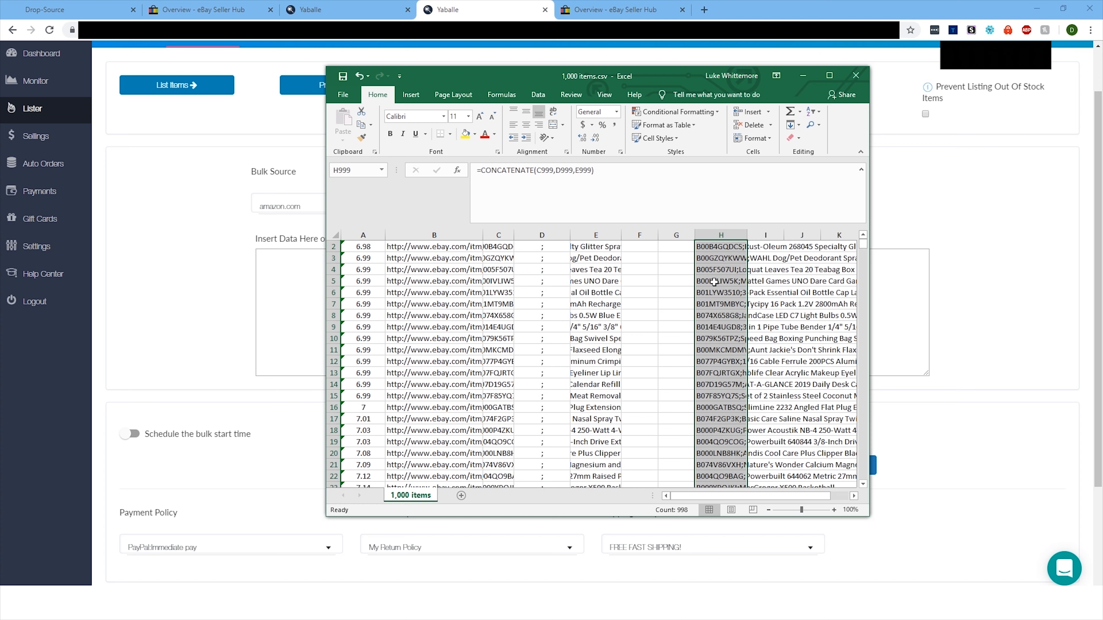
Step: Copy the joined entries in H2:H999, switch to Yaballe and paste them into the bulk lister's data box
{"action": "key", "text": "ctrl+c"}
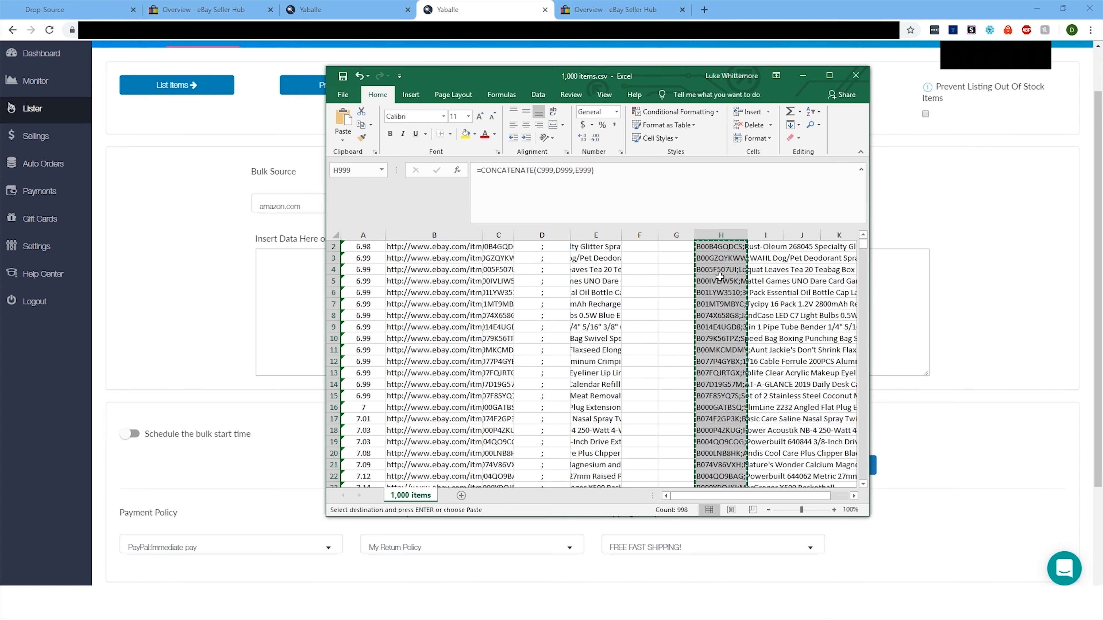
{"action": "key", "text": "alt+Tab"}
{"action": "key", "text": "ctrl+v"}
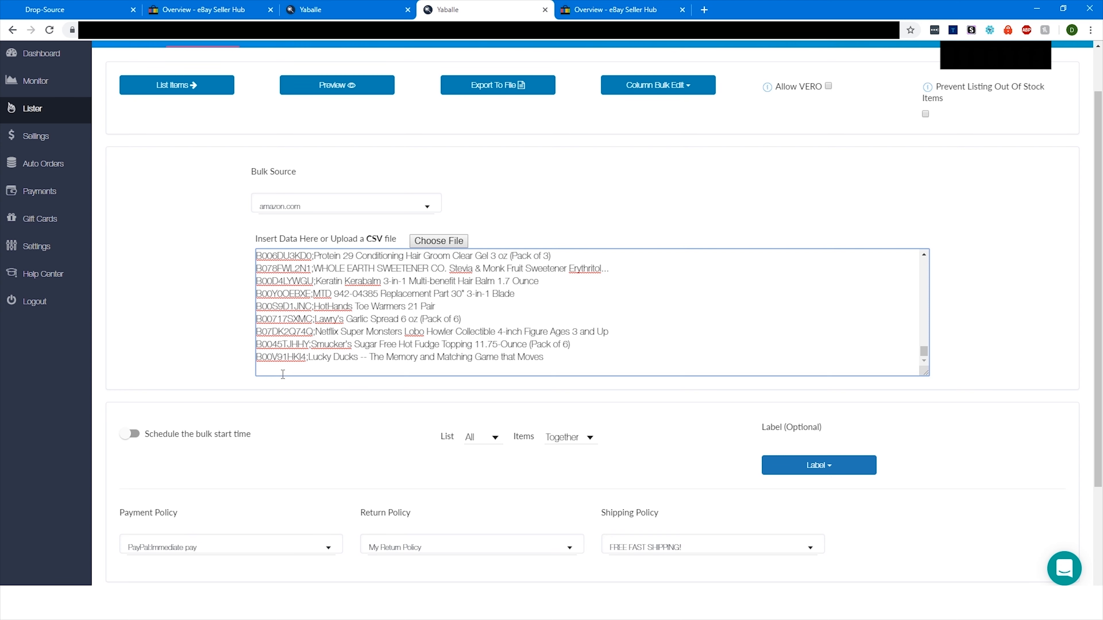
{"action": "left_click", "coordinate": [427, 159]}
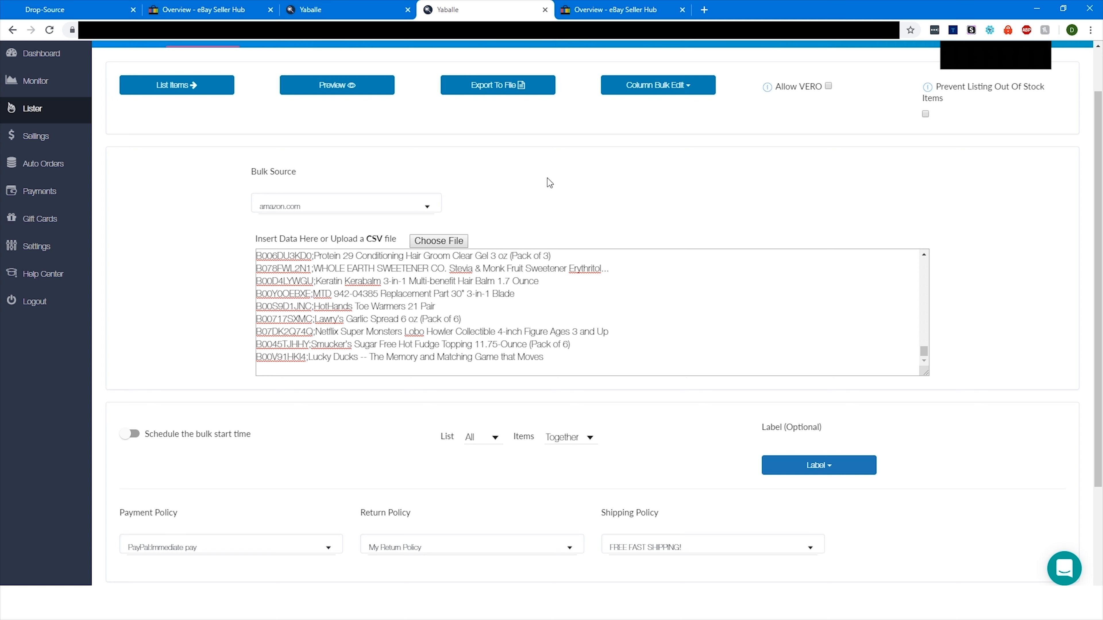